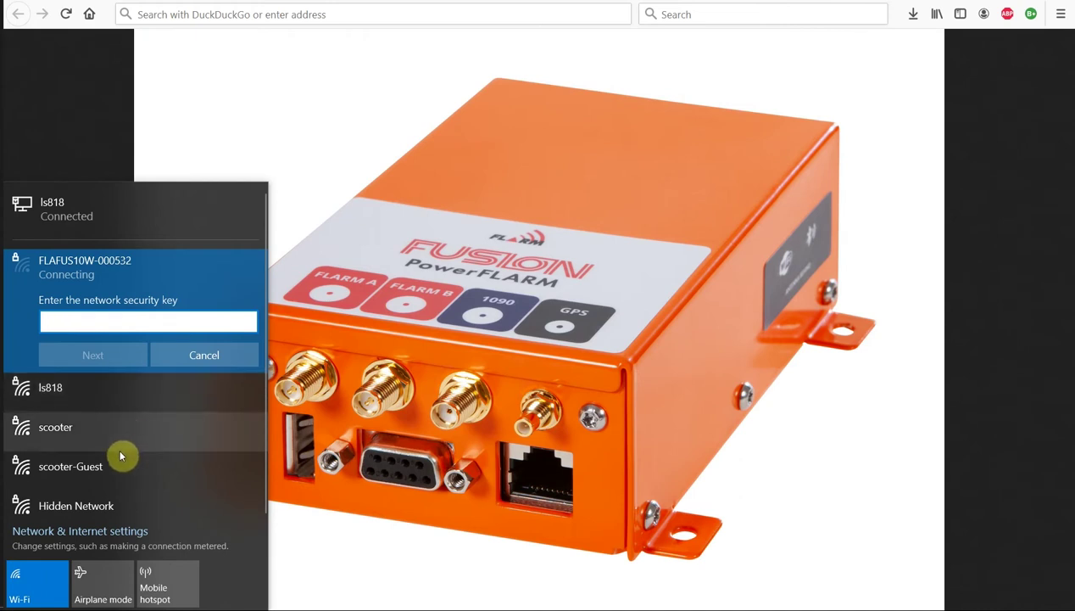
# Step: Connect to the FLAFUS10W-000532 Wi-Fi network by entering its network security key
pyautogui.click(158, 269)
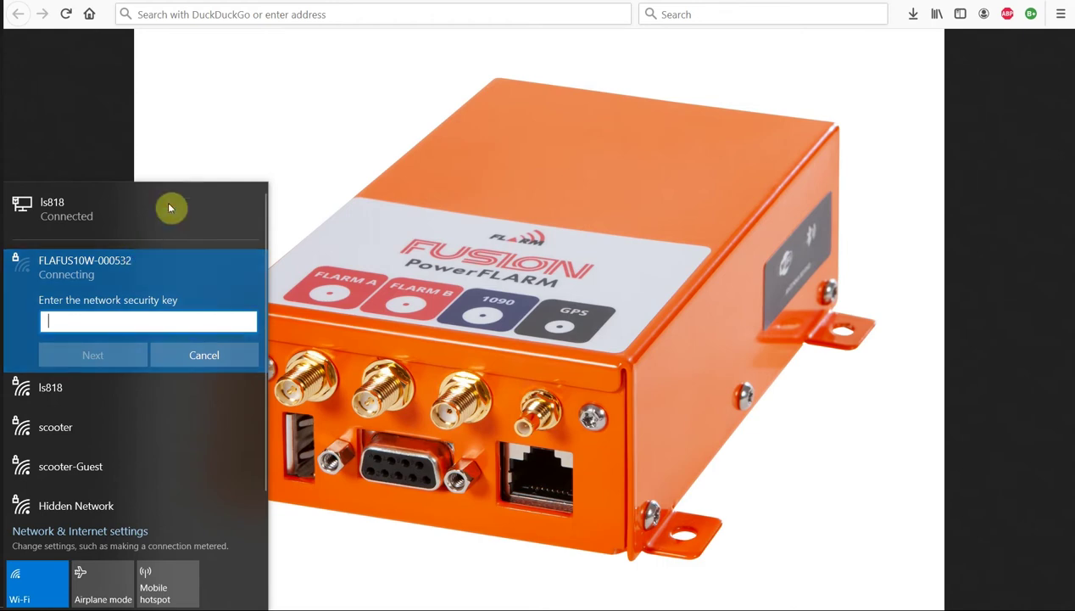
pyautogui.click(274, 91)
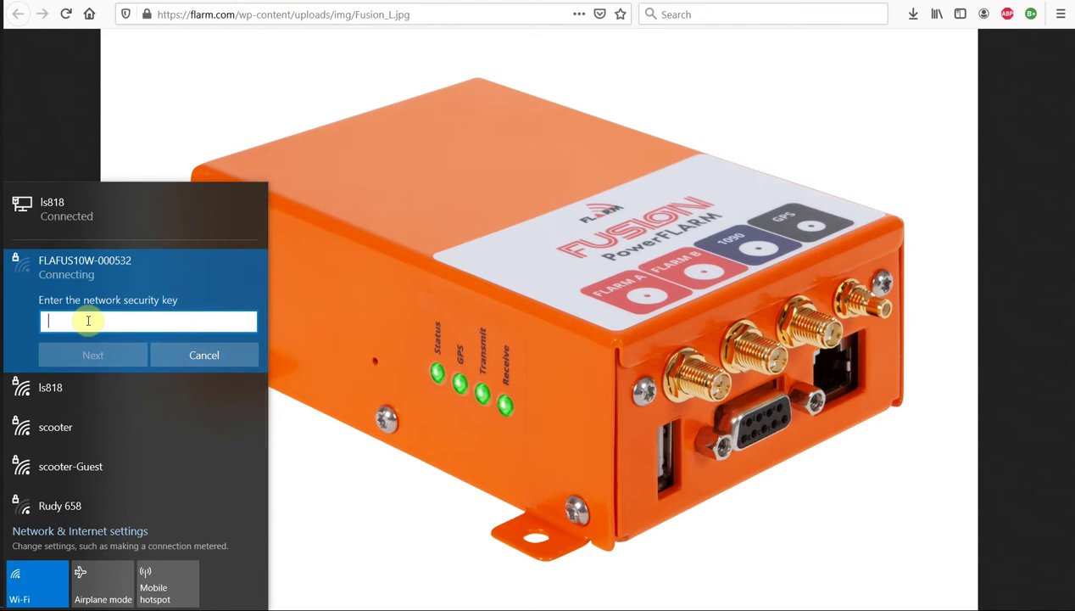
pyautogui.hotkey('ctrl', 'v')
pyautogui.click(93, 353)
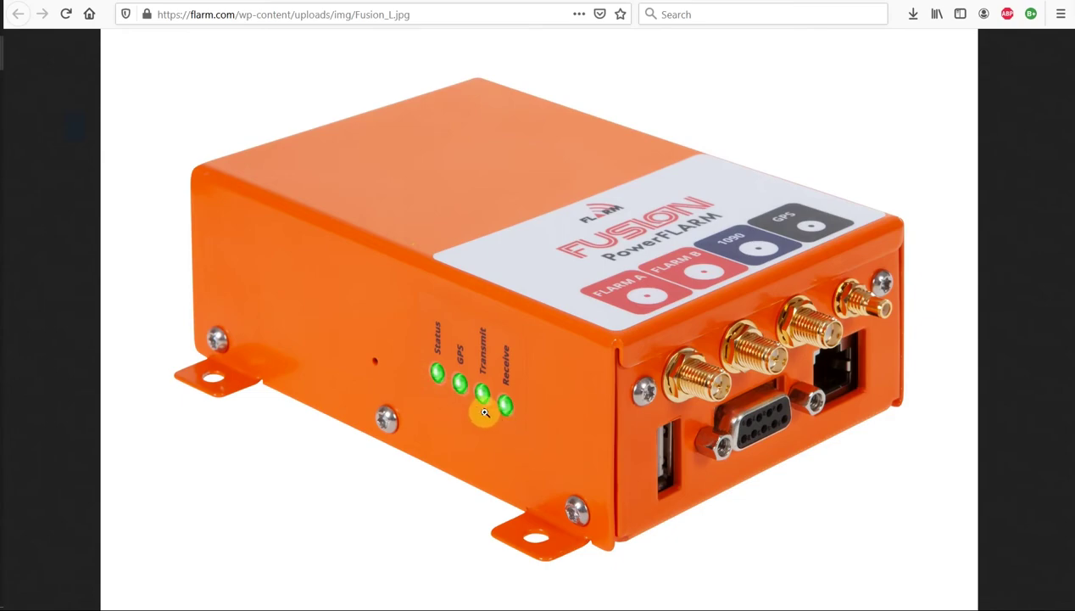
# Step: Switch to the FLARM Hub page at 10.10.10.10 and examine the device status, feature descriptions and Wi-Fi details
pyautogui.hotkey('alt', 'Tab')
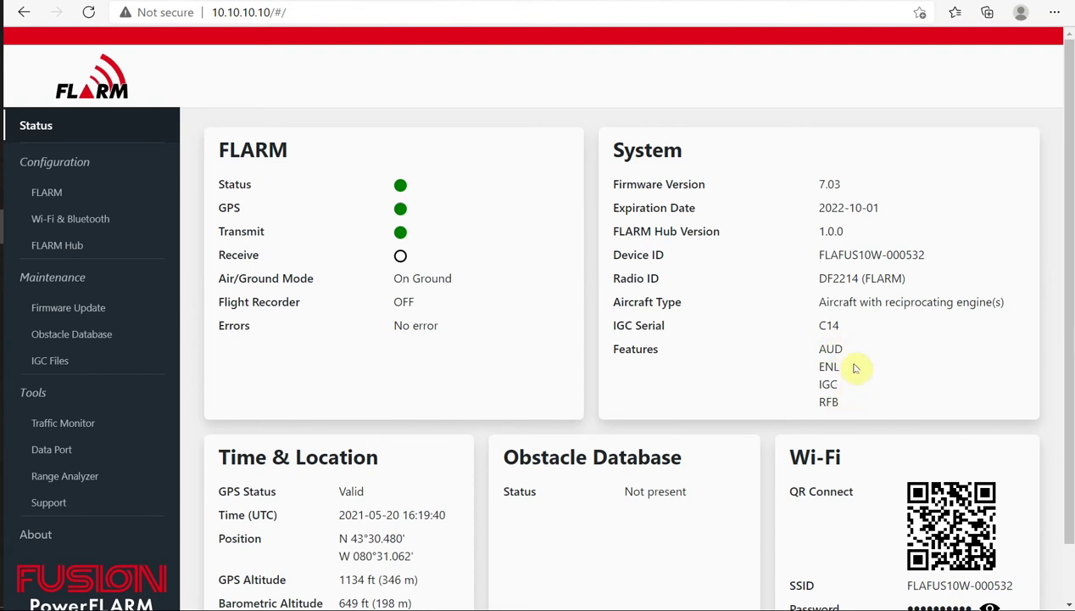
pyautogui.moveTo(863, 410)
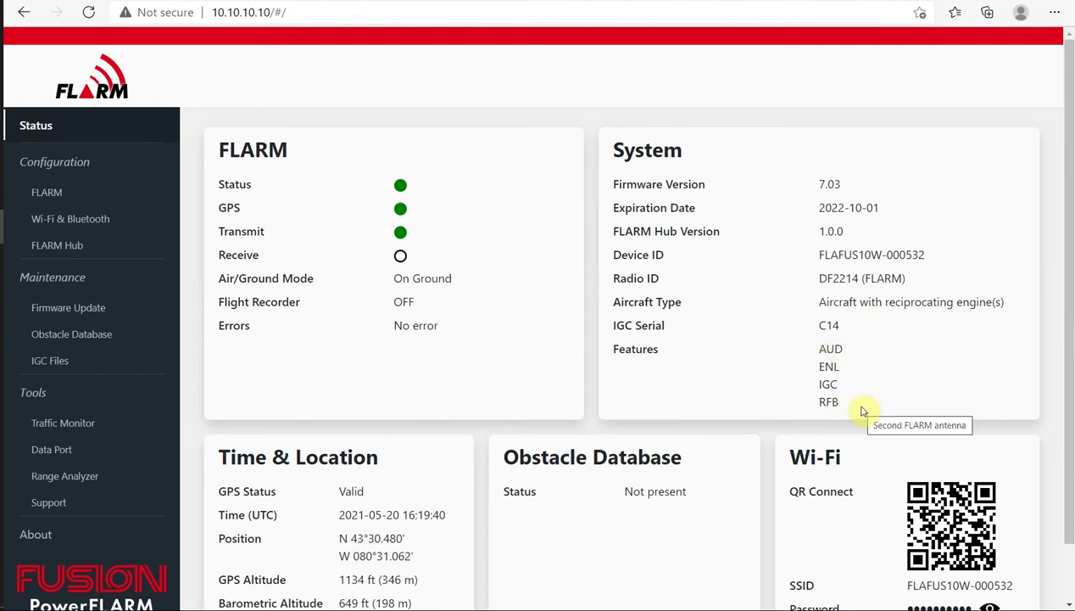
pyautogui.moveTo(847, 350)
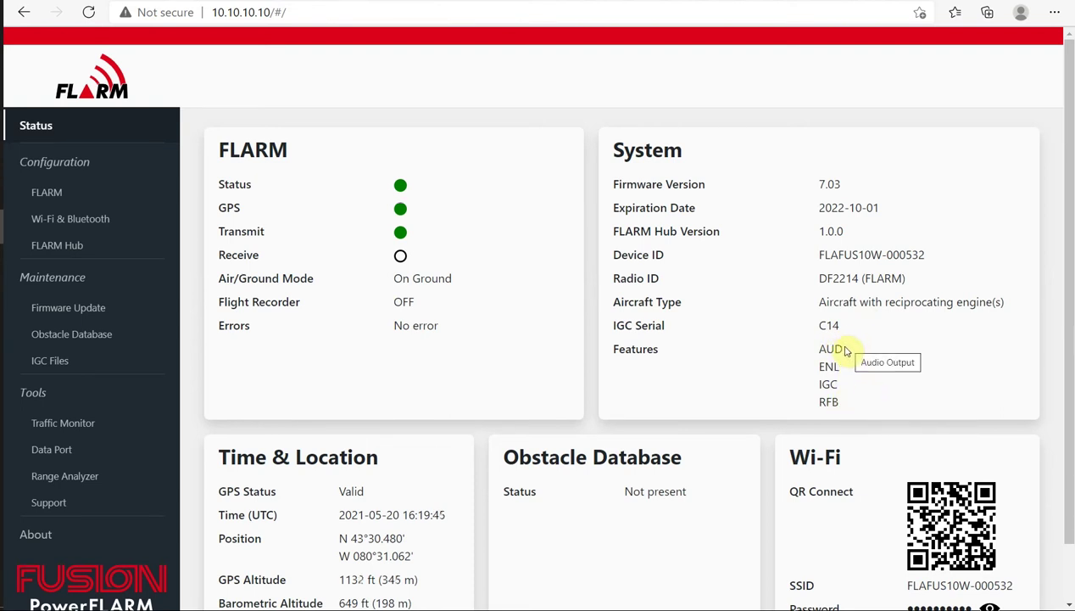
pyautogui.moveTo(845, 384)
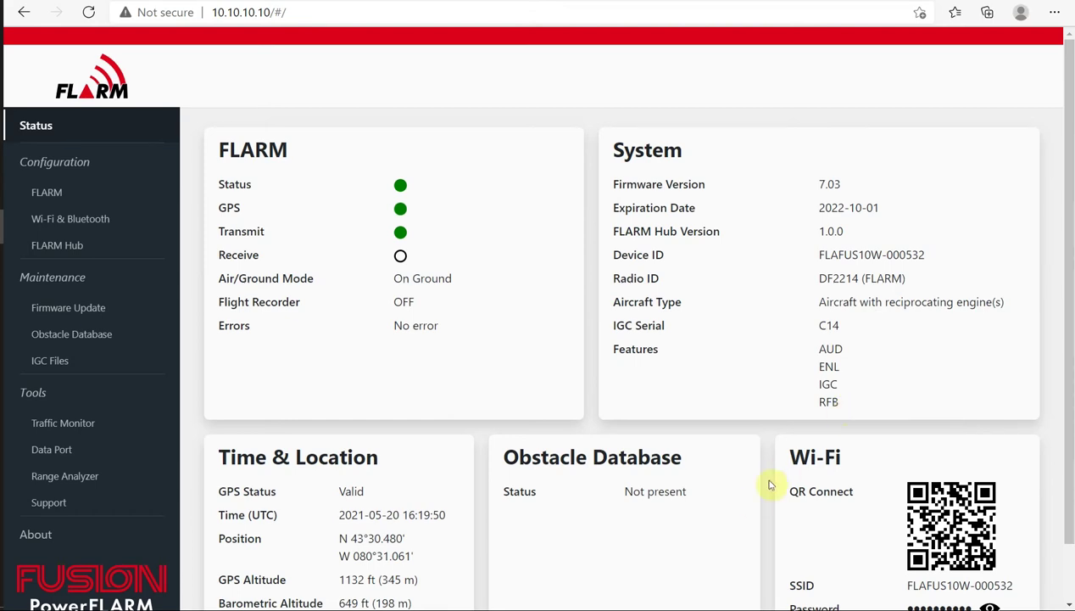
pyautogui.scroll(-1, 749, 506)
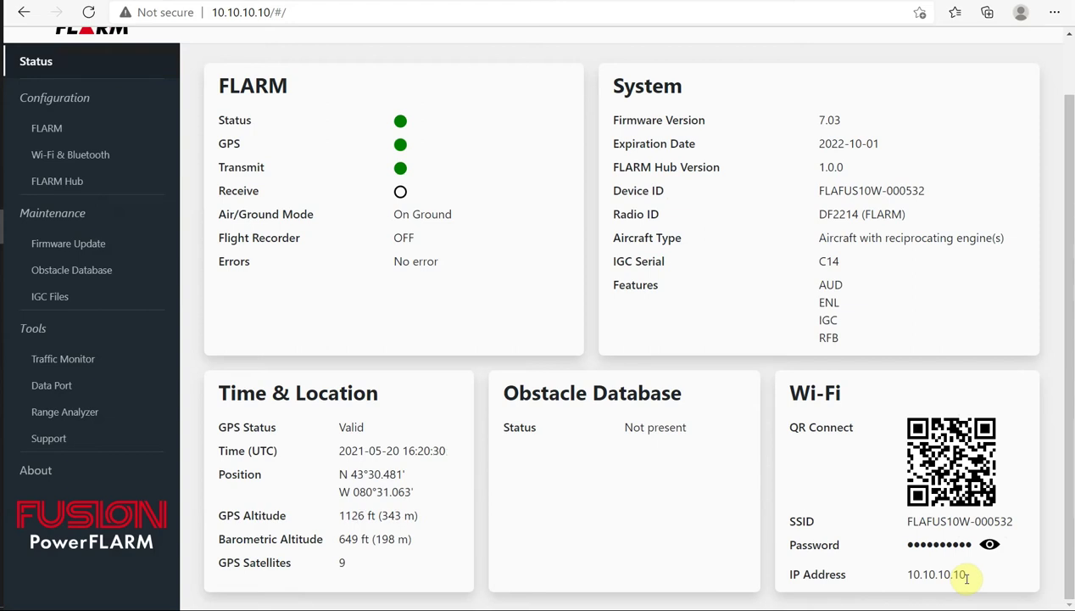
# Step: Open the FLARM configuration and set the aircraft type to Glider/Motor glider
pyautogui.click(63, 131)
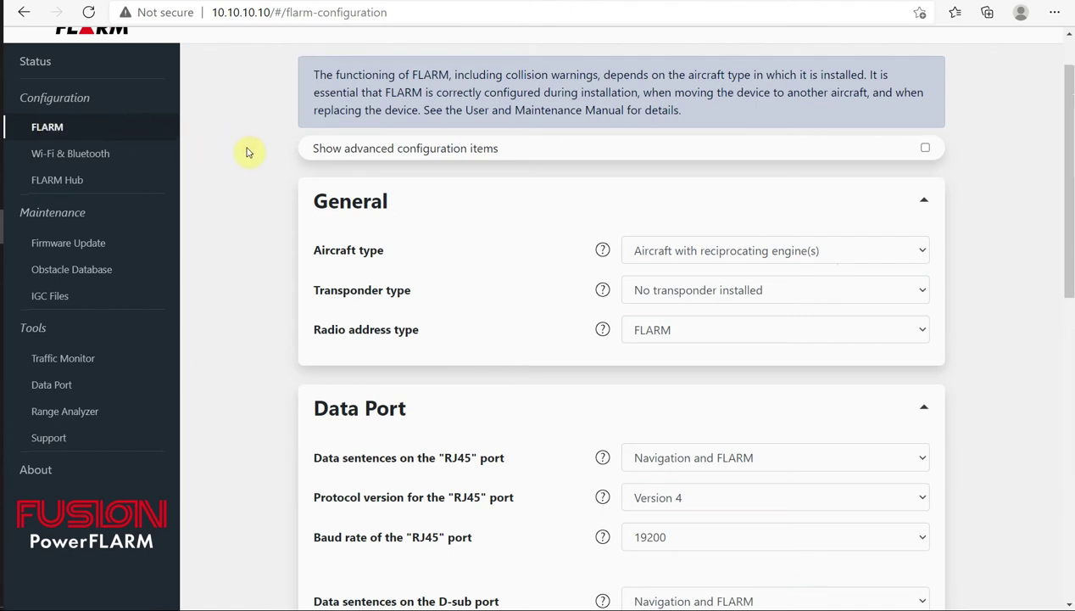
pyautogui.click(921, 248)
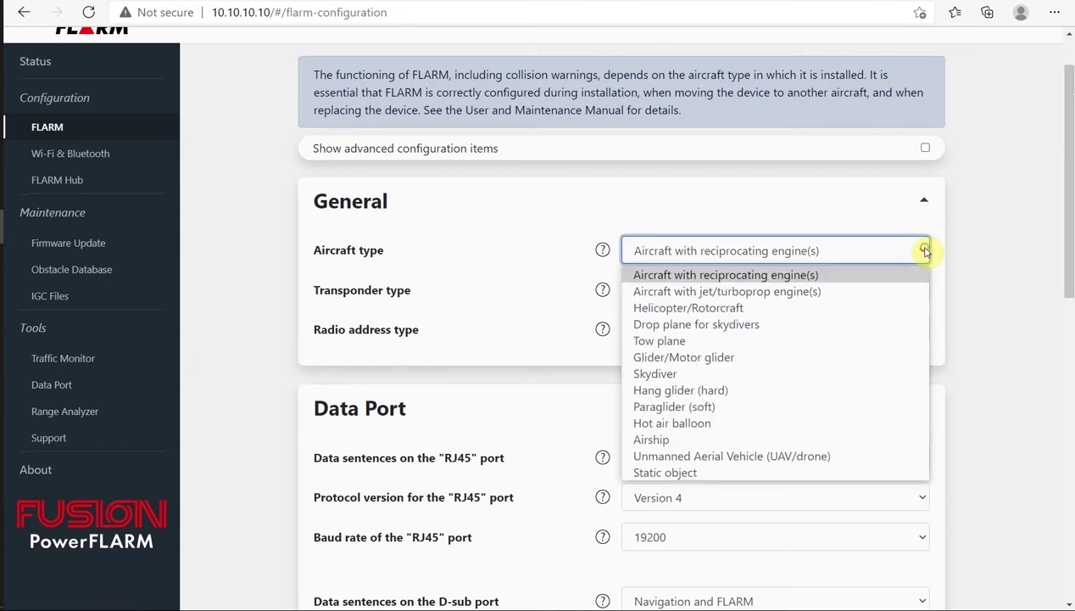
pyautogui.click(726, 357)
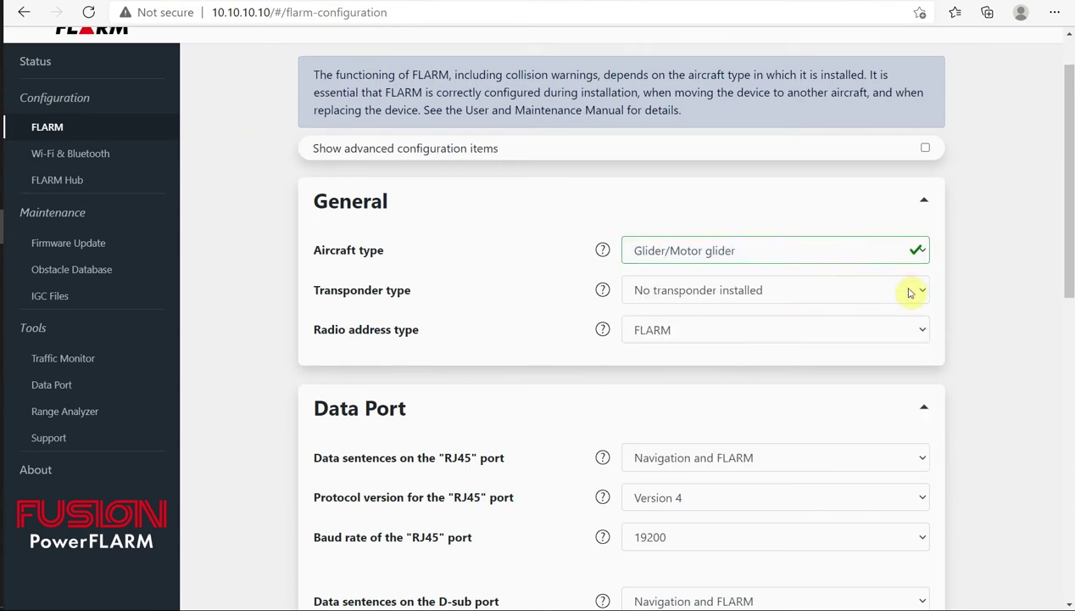
pyautogui.click(923, 330)
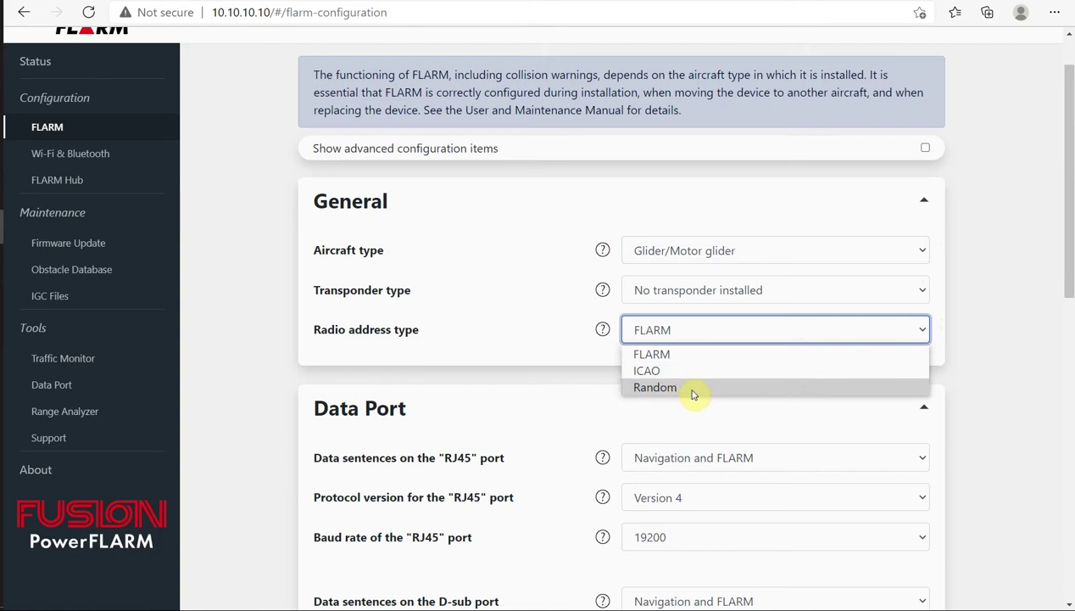
pyautogui.click(615, 409)
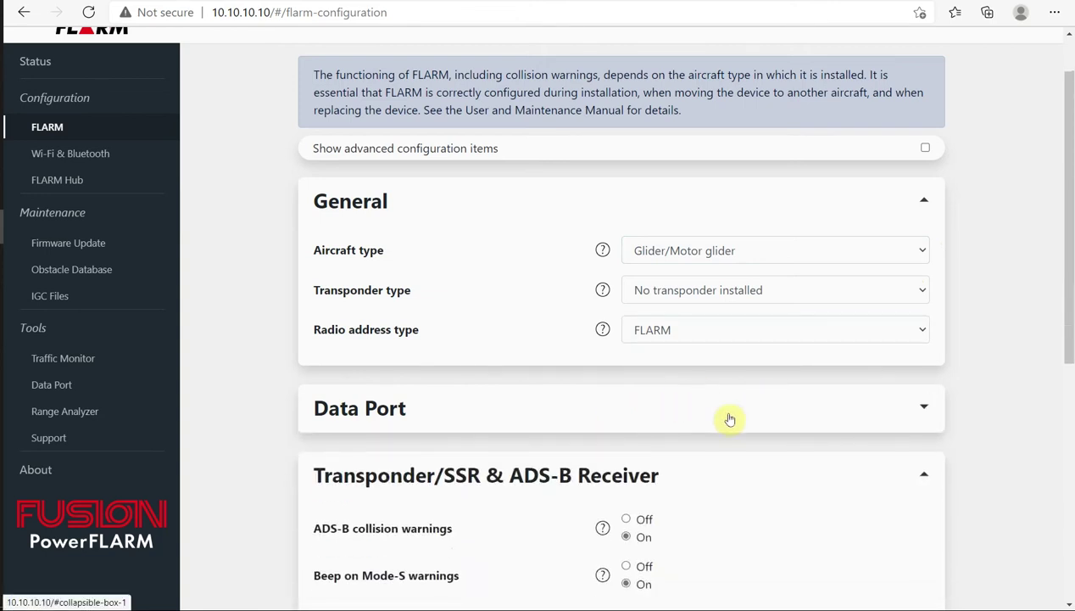
pyautogui.click(924, 408)
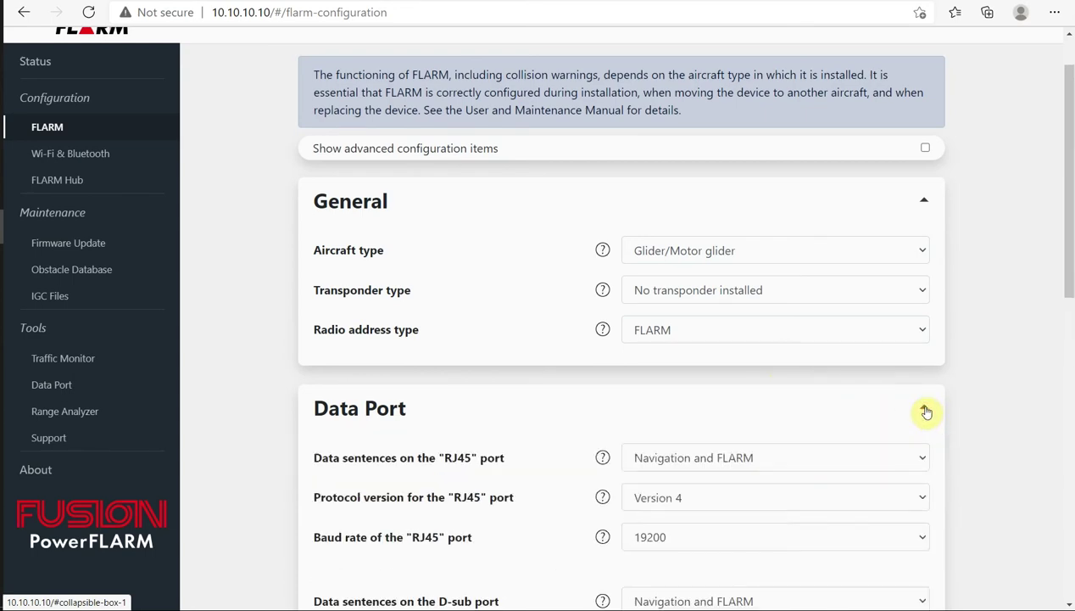
# Step: Set the protocol version for the RJ45 data port to Version 6
pyautogui.scroll(-2, 1036, 462)
pyautogui.scroll(-2, 1035, 454)
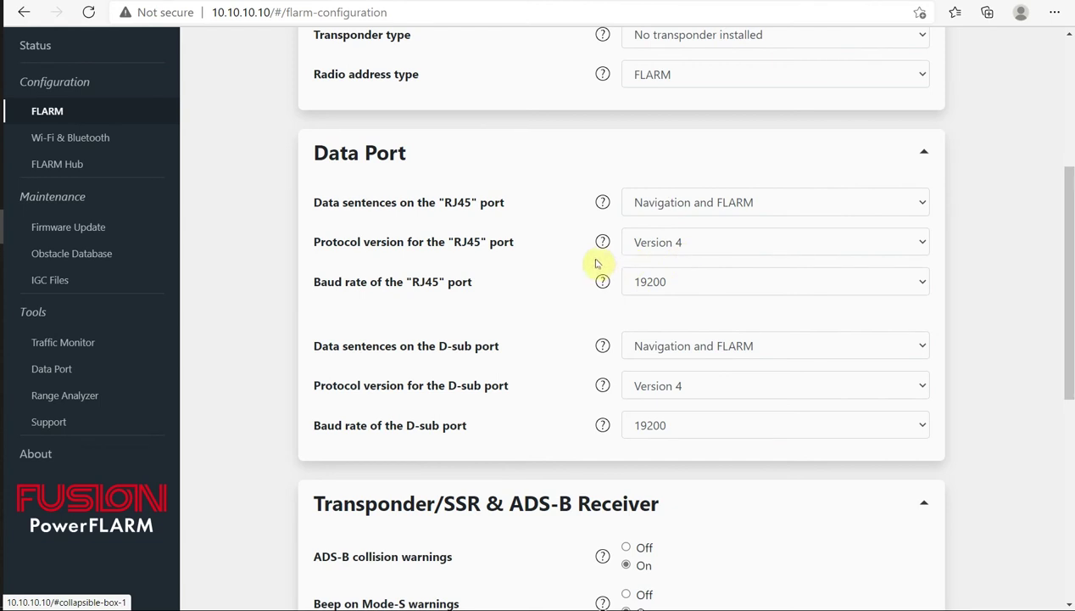
pyautogui.moveTo(603, 243)
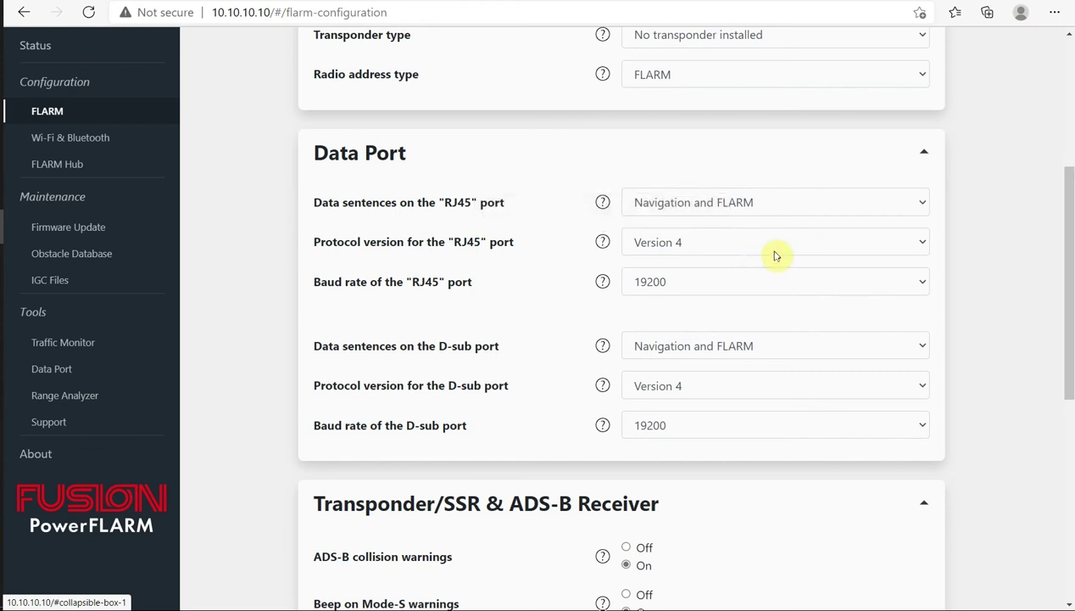
pyautogui.click(922, 243)
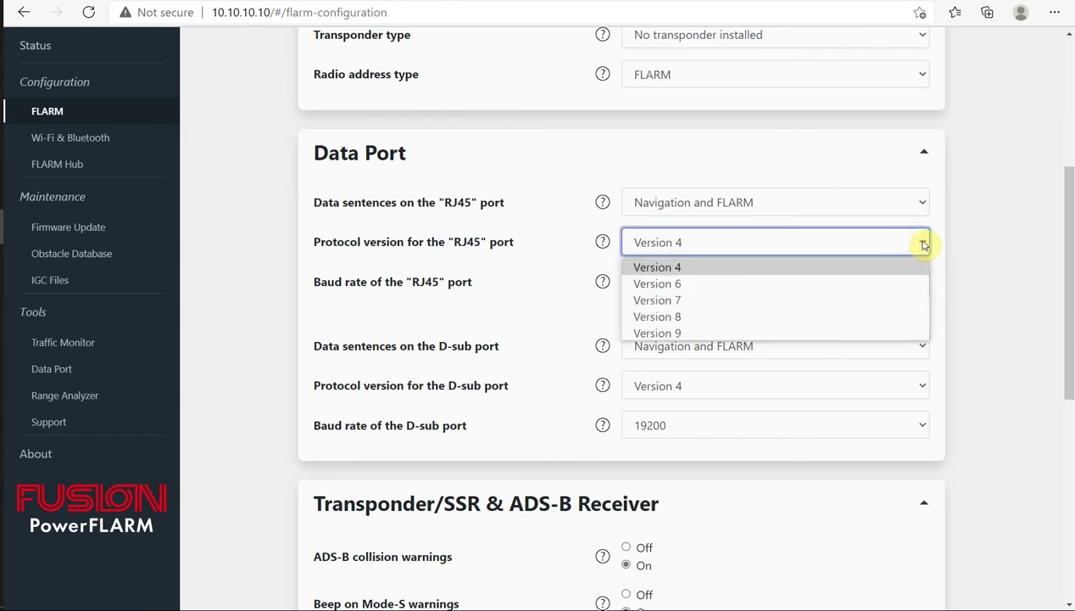
pyautogui.click(857, 286)
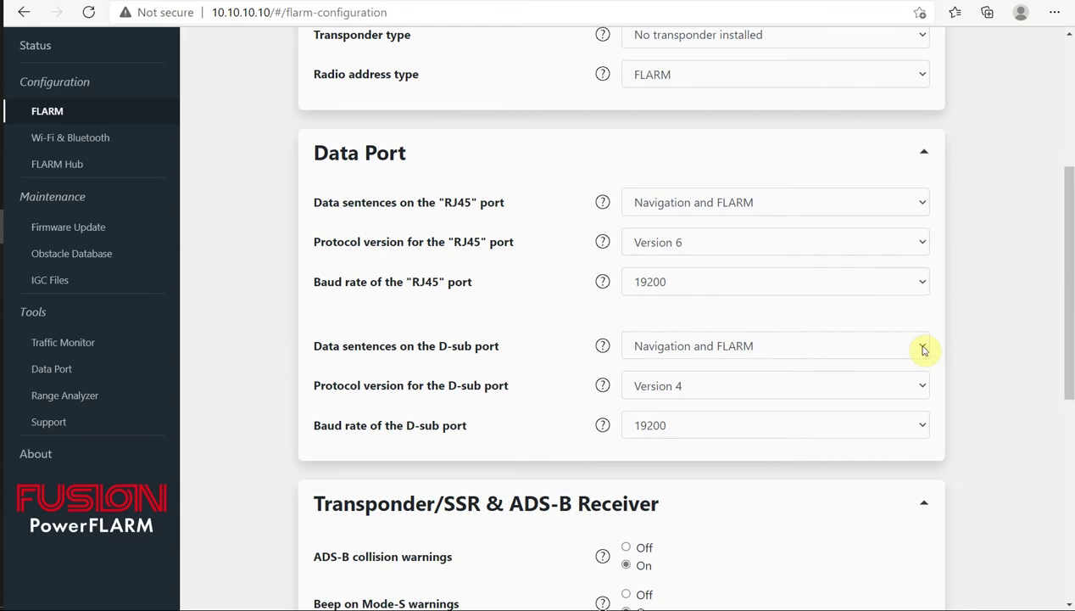
# Step: Set the D-sub port's data sentences to None and restore them to Navigation and FLARM
pyautogui.click(924, 350)
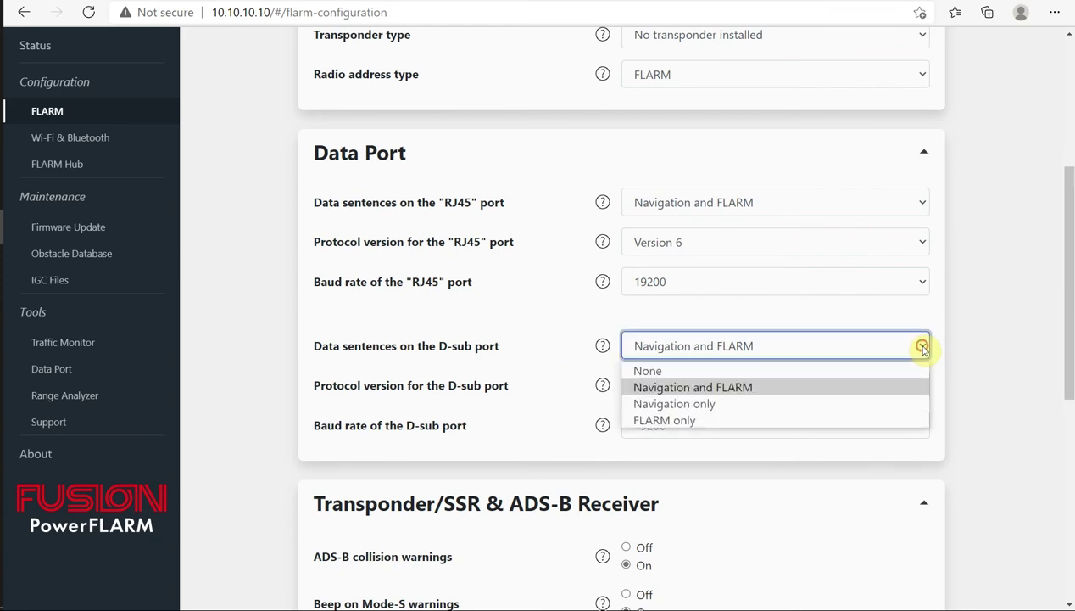
pyautogui.click(872, 374)
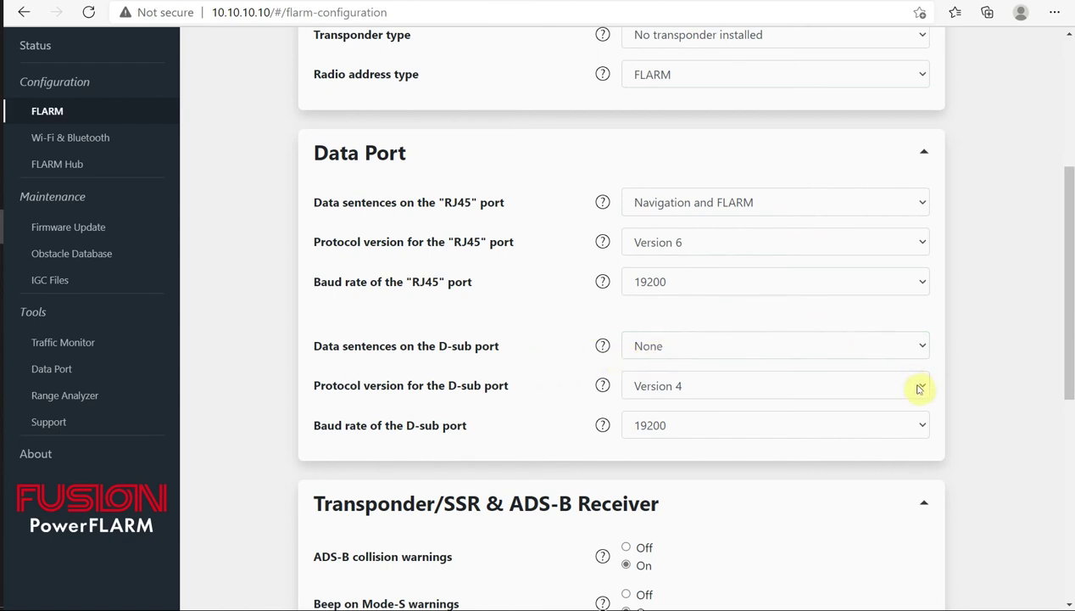
pyautogui.click(919, 346)
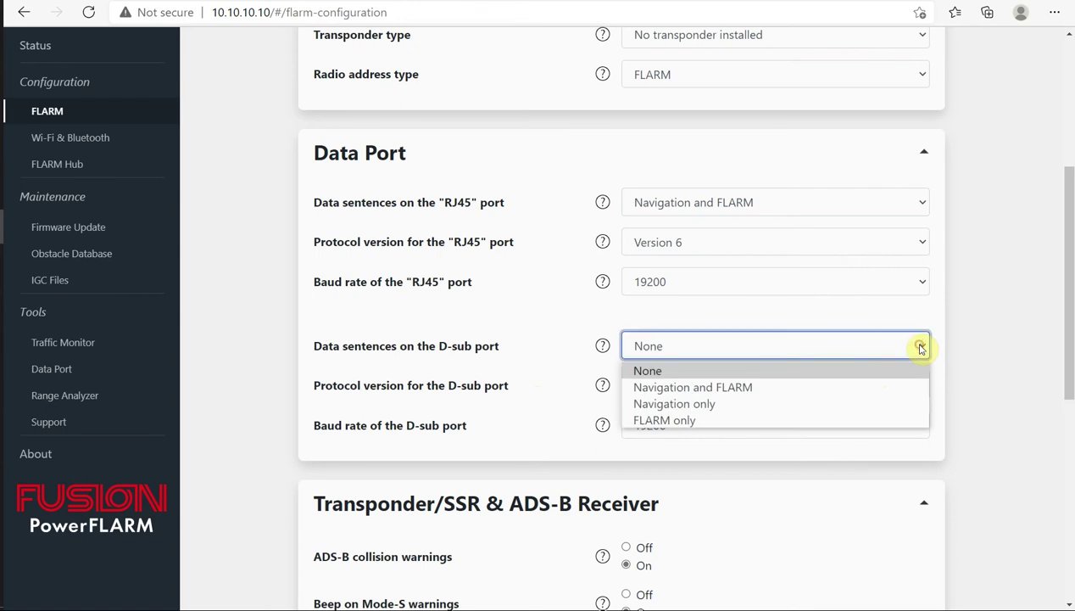
pyautogui.click(804, 386)
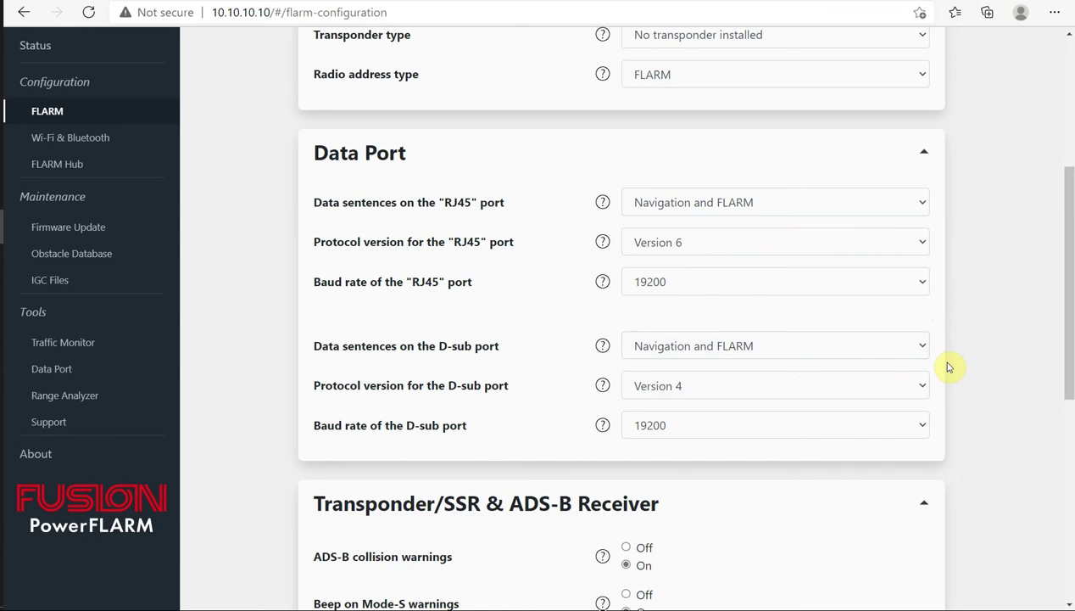
# Step: Set the data sentences on the D-sub port to None and review the receiver, audio and configuration upload sections
pyautogui.click(919, 346)
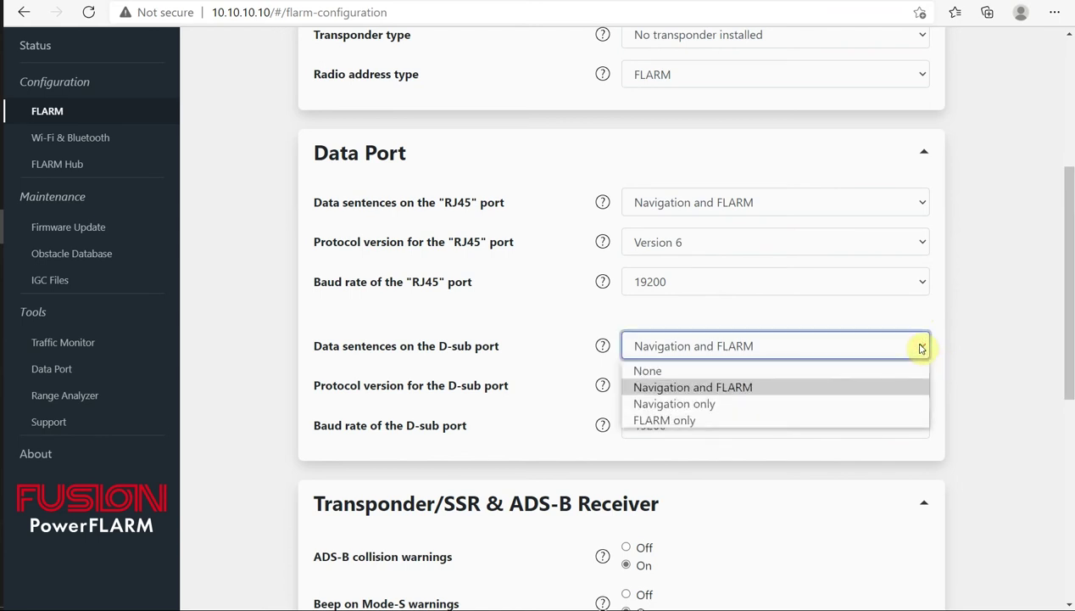
pyautogui.click(734, 370)
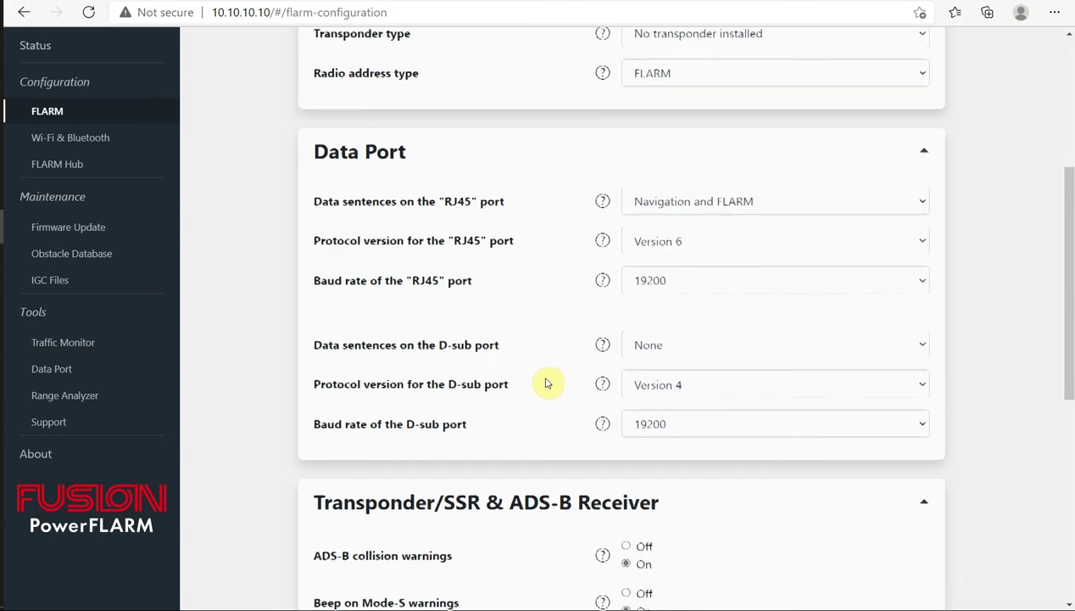
pyautogui.scroll(-1, 546, 382)
pyautogui.scroll(-2, 546, 383)
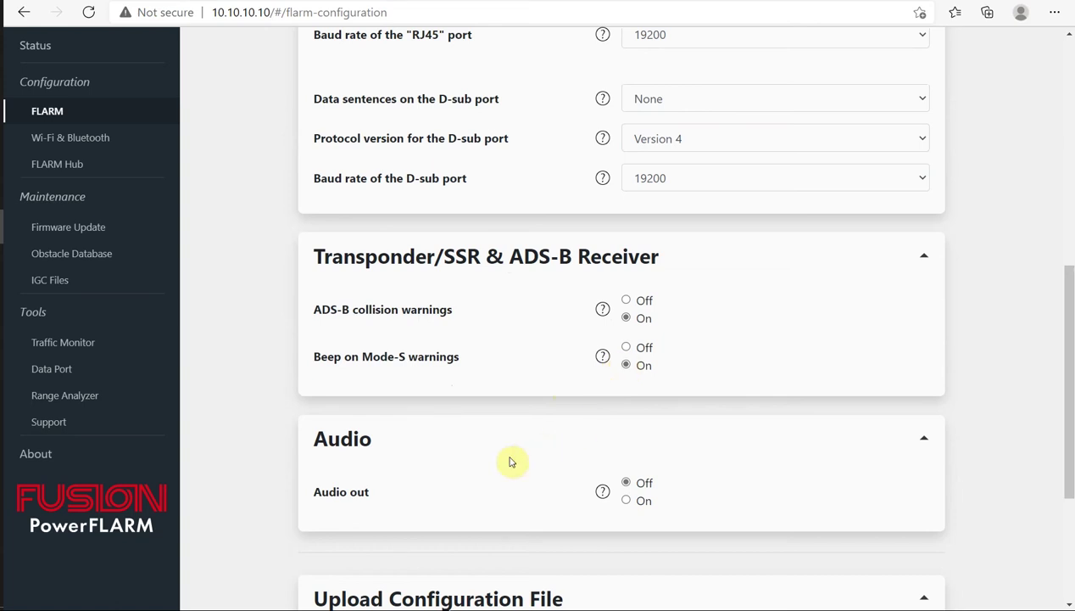
pyautogui.scroll(-1, 511, 458)
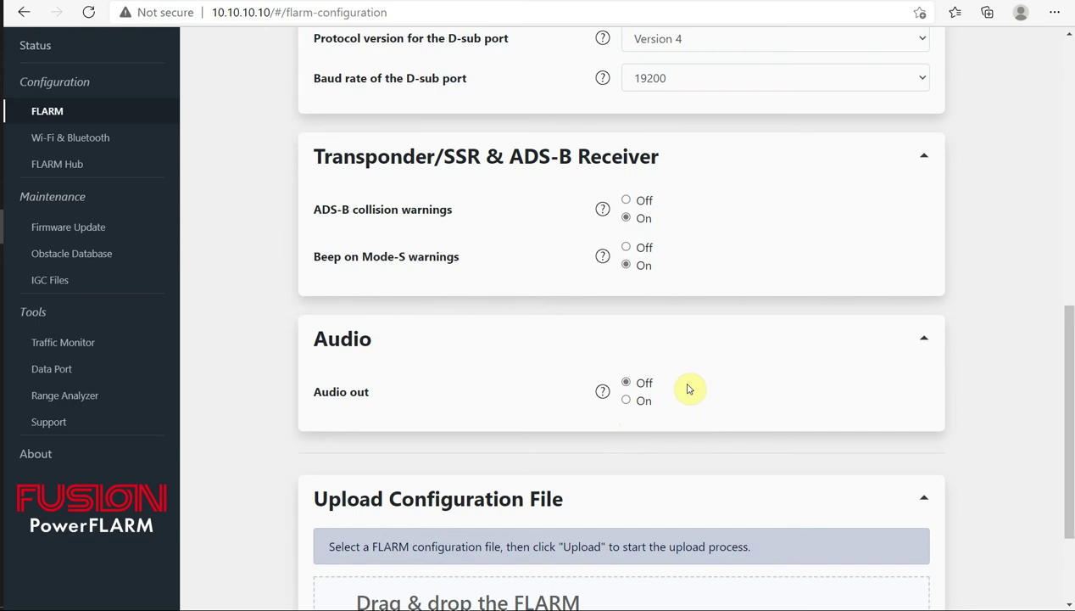
pyautogui.scroll(-3, 688, 367)
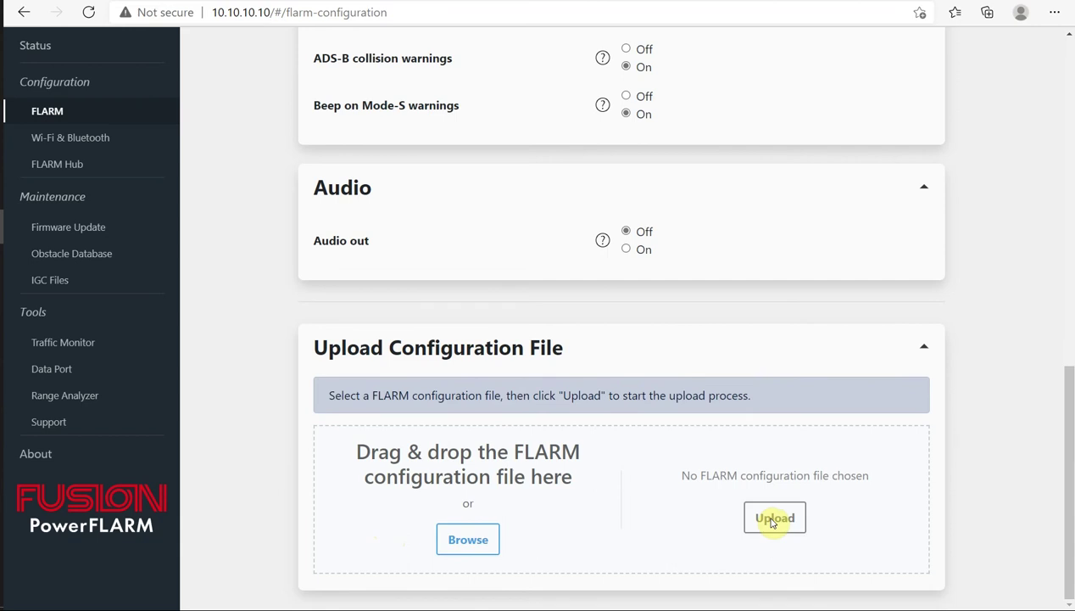
# Step: Examine the Wi-Fi & Bluetooth configuration, including the SSID, password, Bluetooth name and pairing options
pyautogui.click(71, 142)
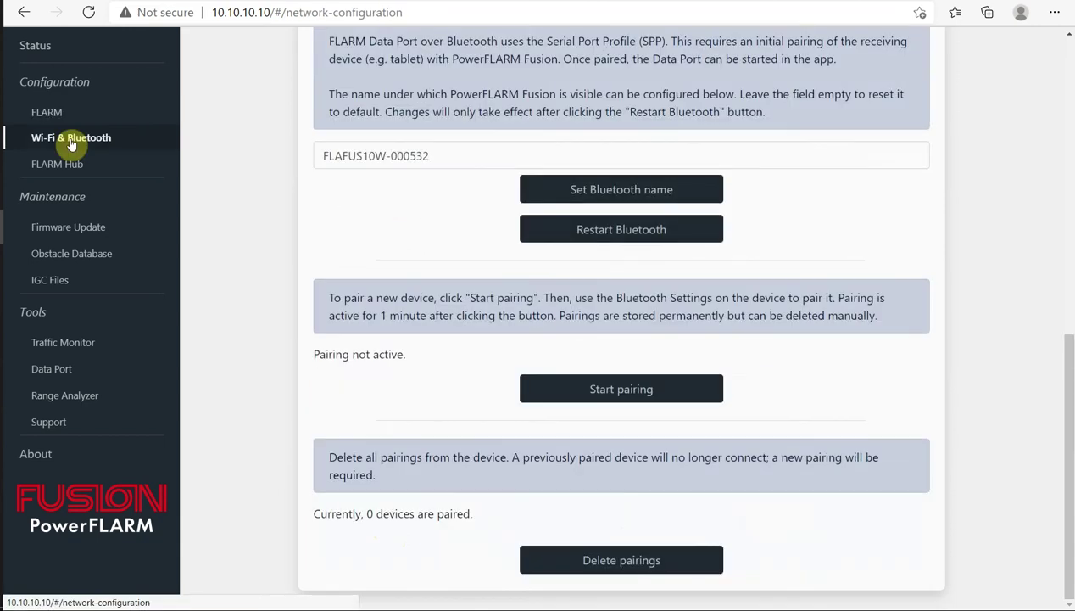
pyautogui.scroll(2, 252, 146)
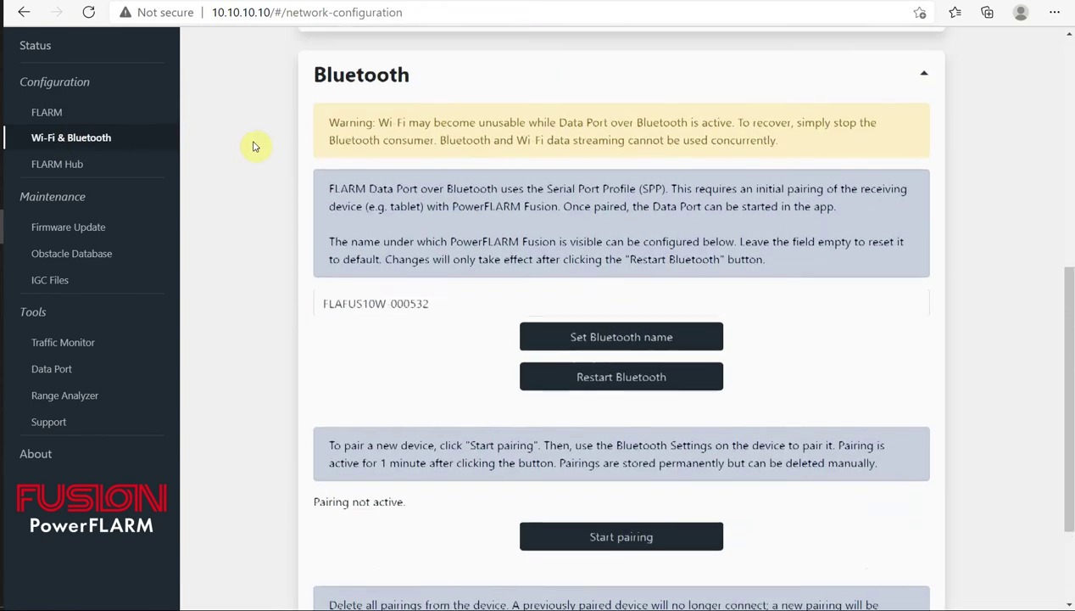
pyautogui.scroll(6, 252, 146)
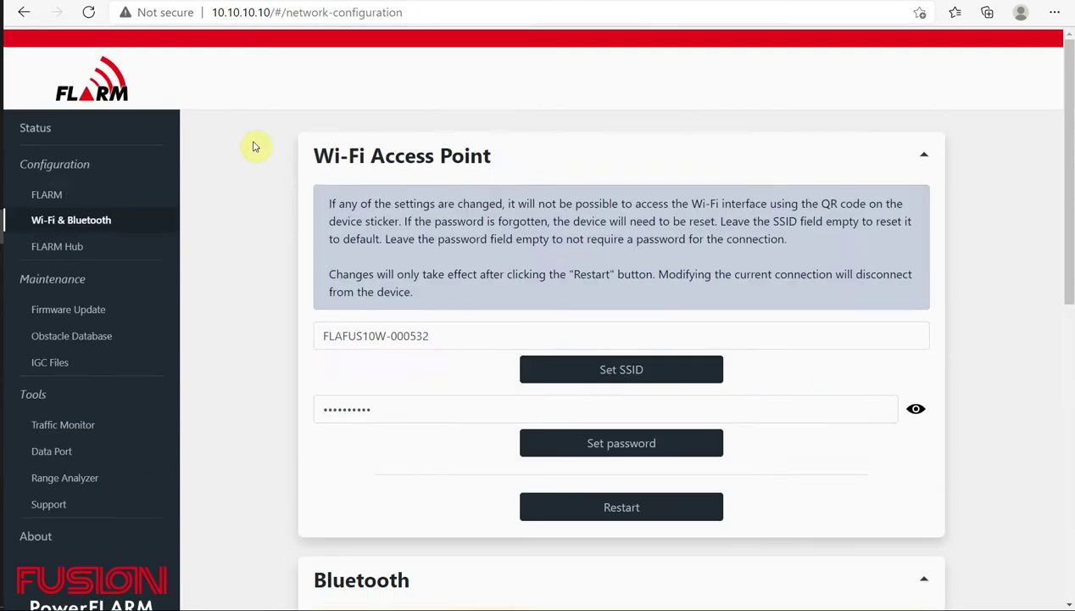
pyautogui.click(448, 335)
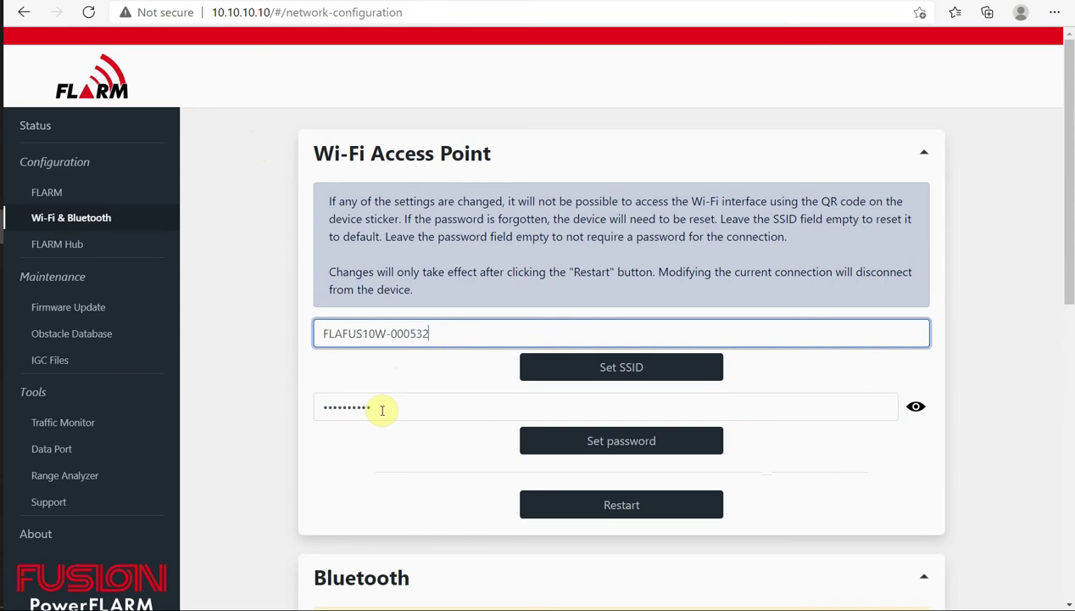
pyautogui.scroll(-1, 393, 445)
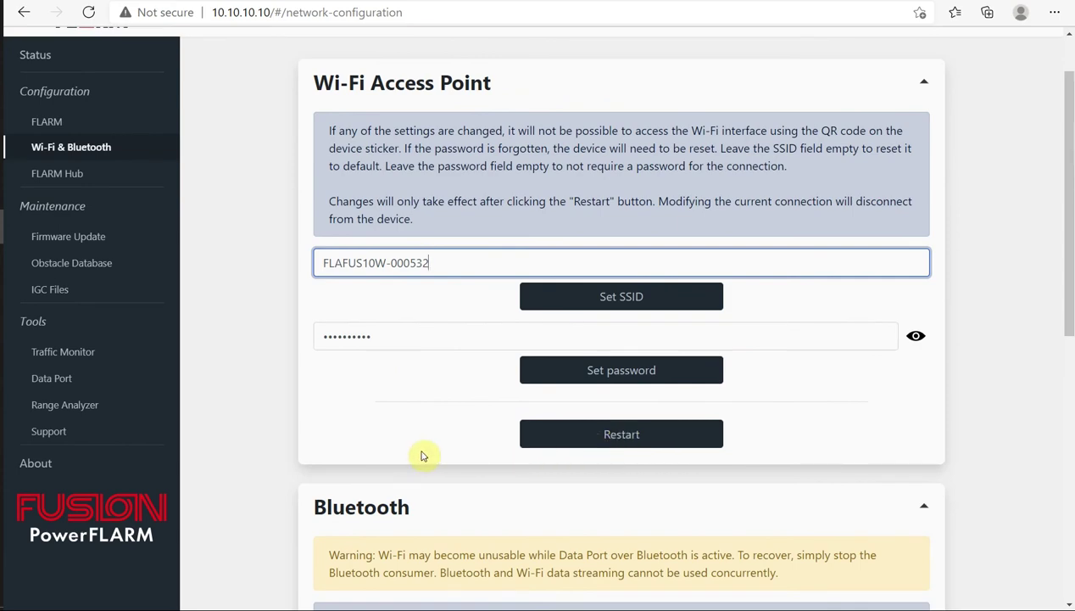
pyautogui.scroll(-1, 423, 447)
pyautogui.scroll(-4, 422, 447)
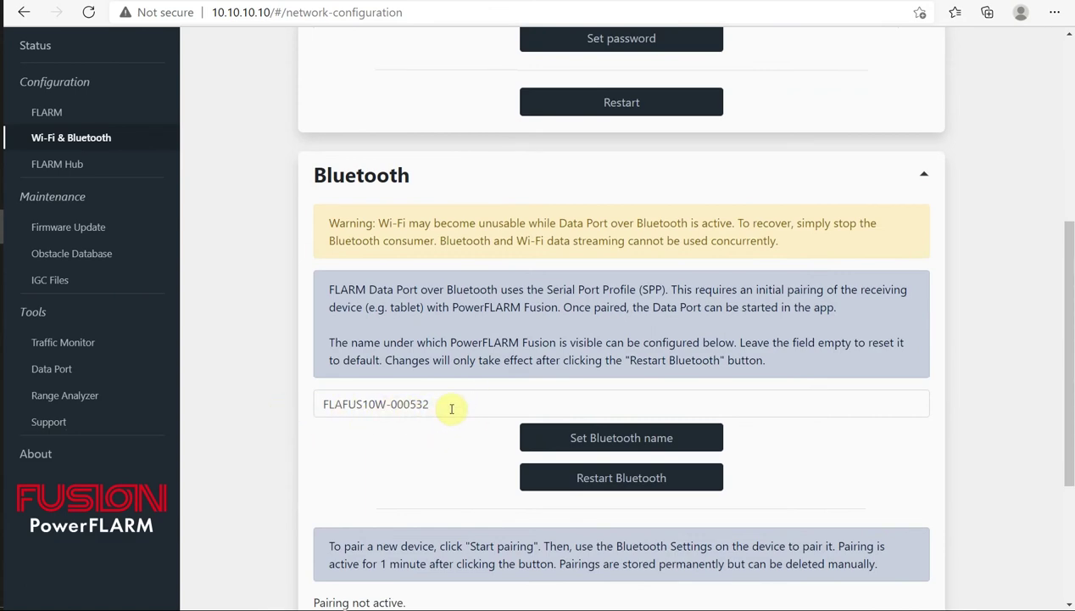
pyautogui.scroll(-3, 452, 445)
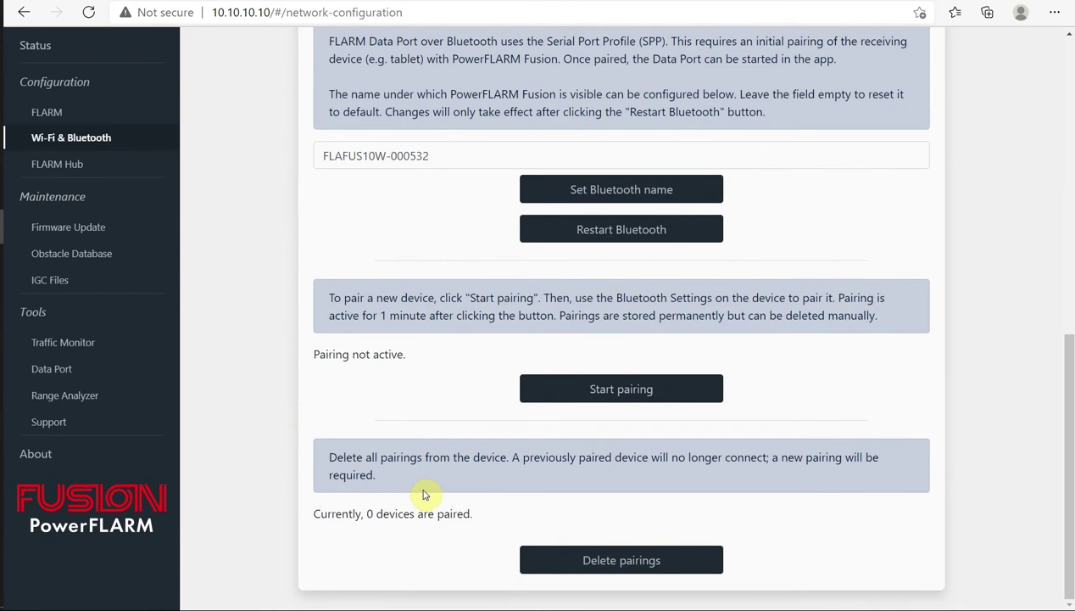
# Step: Review the FLARM Hub device lock and language settings and the firmware update options for PowerFLARM and FLARM Hub
pyautogui.click(60, 168)
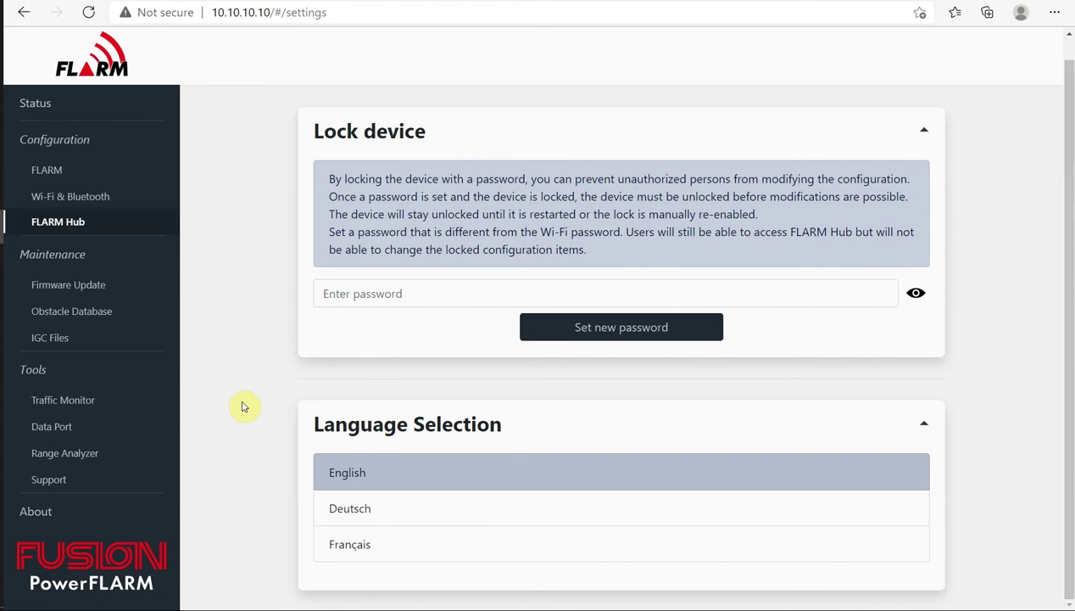
pyautogui.click(64, 288)
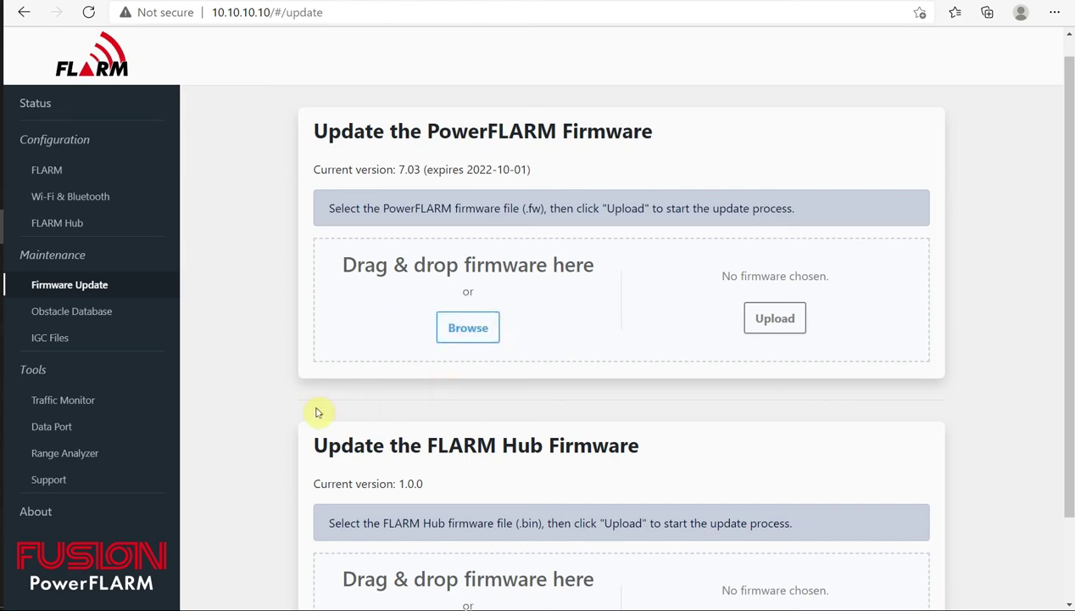
pyautogui.scroll(-2, 273, 415)
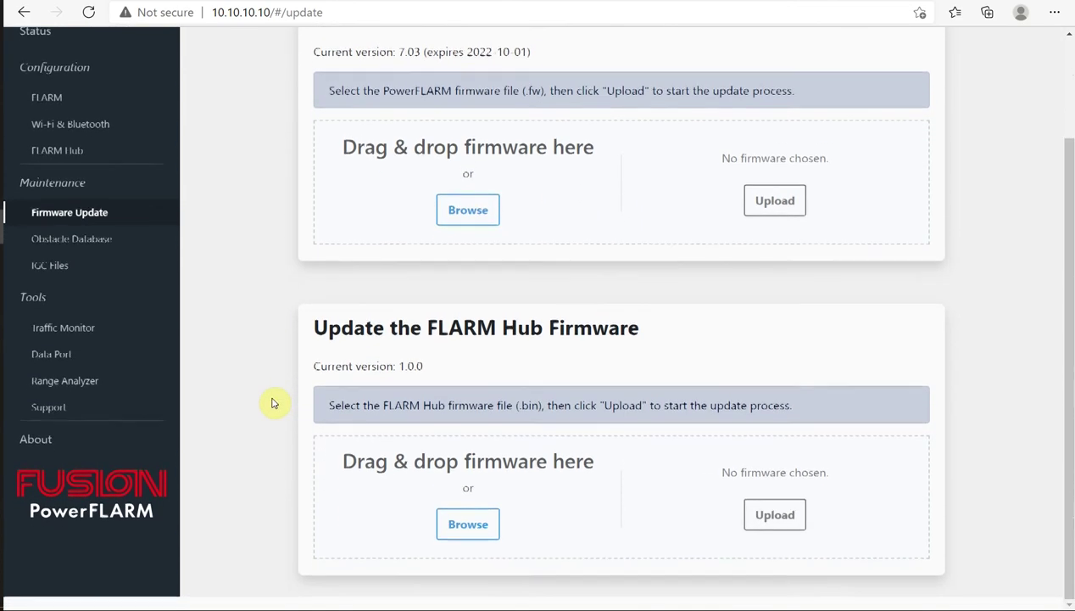
pyautogui.scroll(1, 273, 403)
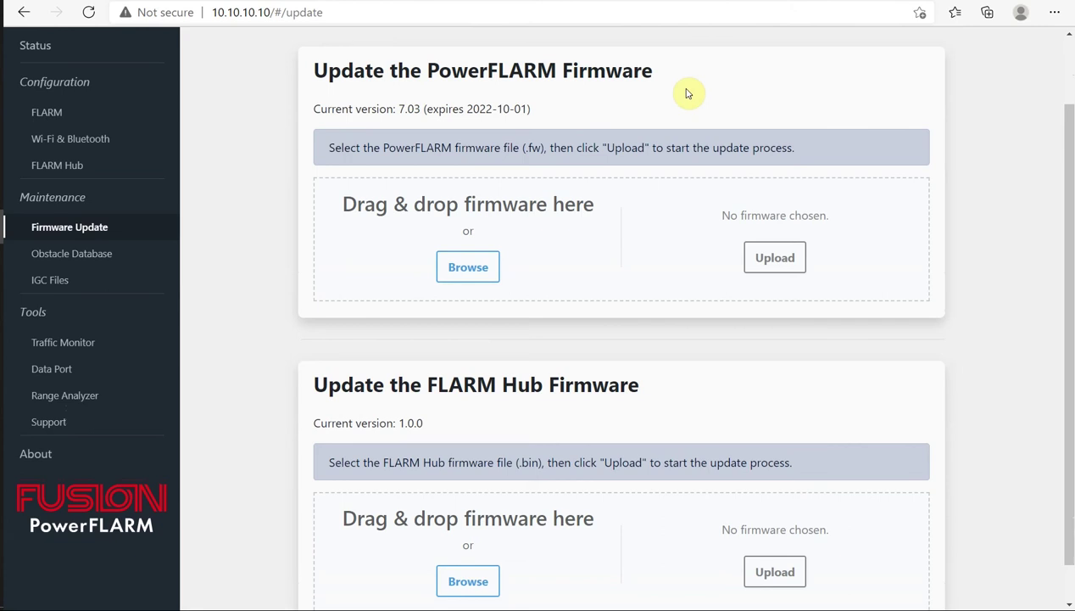
pyautogui.scroll(-1, 670, 284)
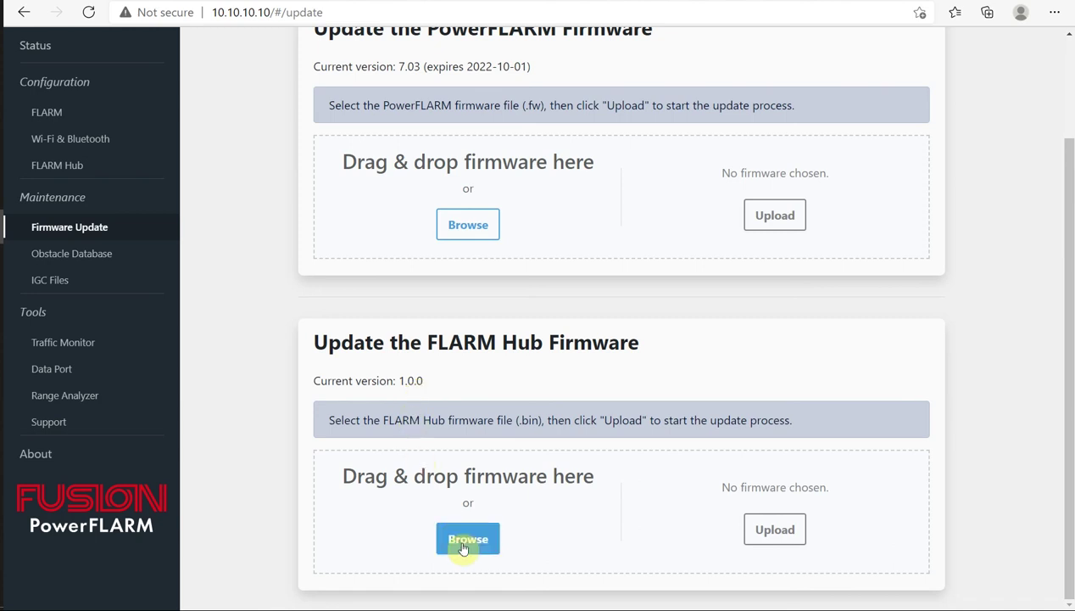
# Step: Review the obstacle database upload and the IGC file download options
pyautogui.click(72, 252)
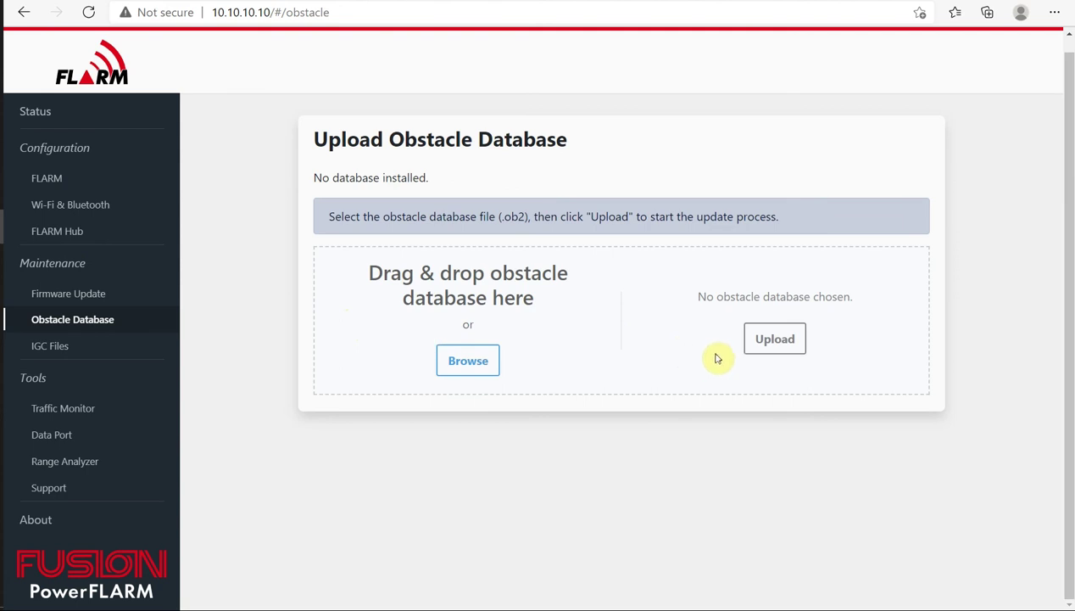
pyautogui.click(36, 345)
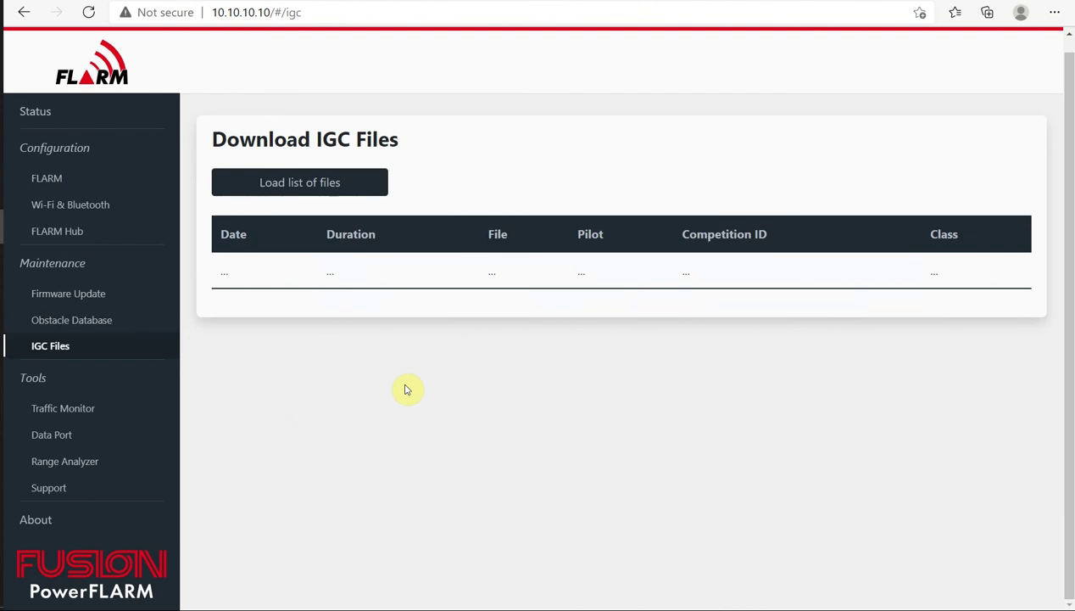
pyautogui.click(265, 188)
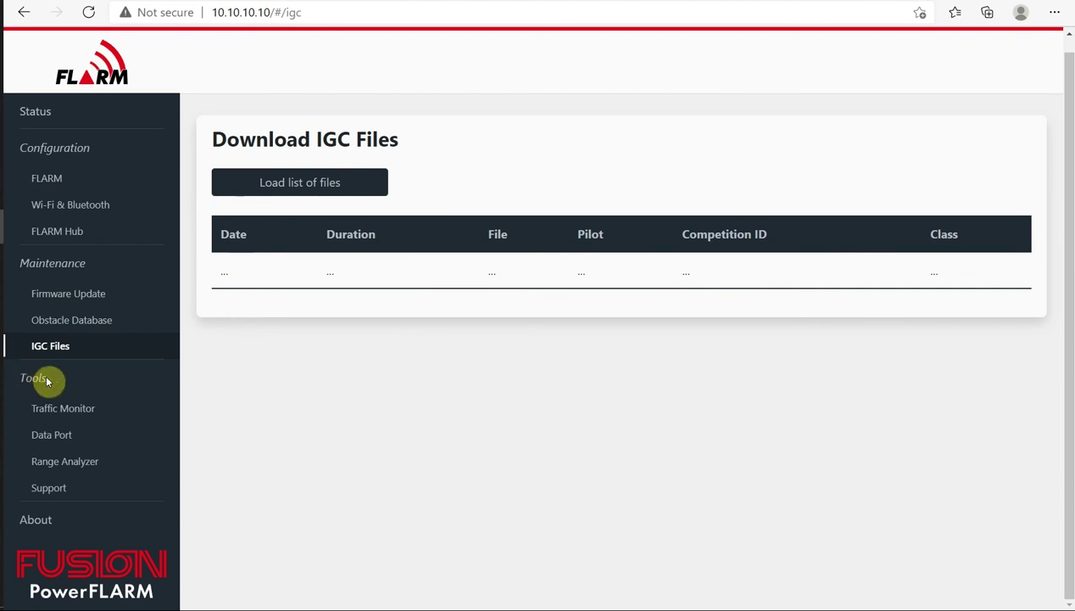
# Step: Examine the FLARM and ADS-B traffic monitor, including its usage notes and radar display
pyautogui.click(78, 408)
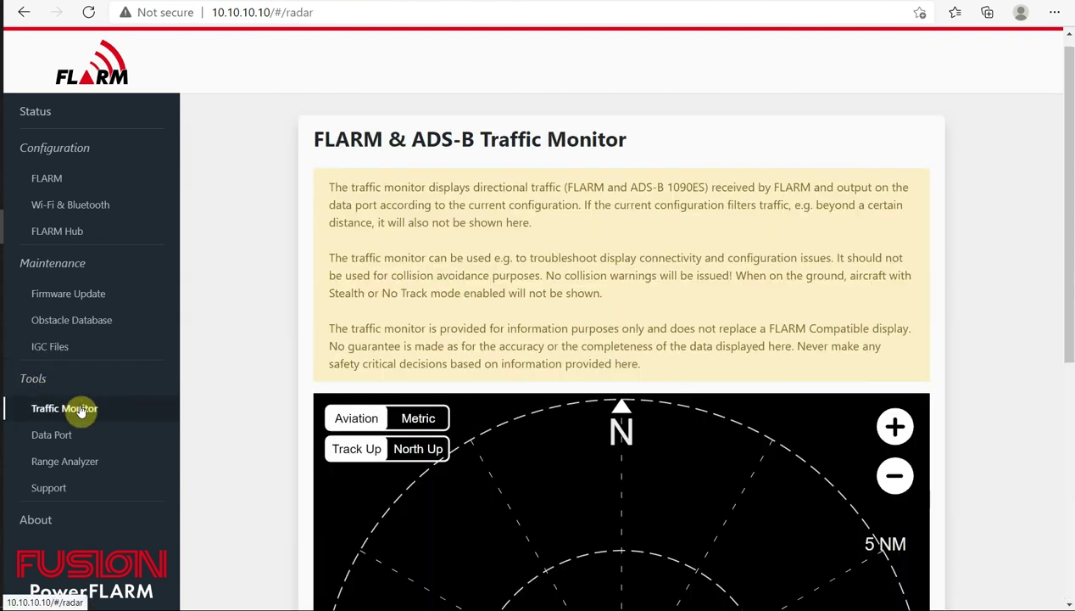
pyautogui.scroll(-3, 224, 398)
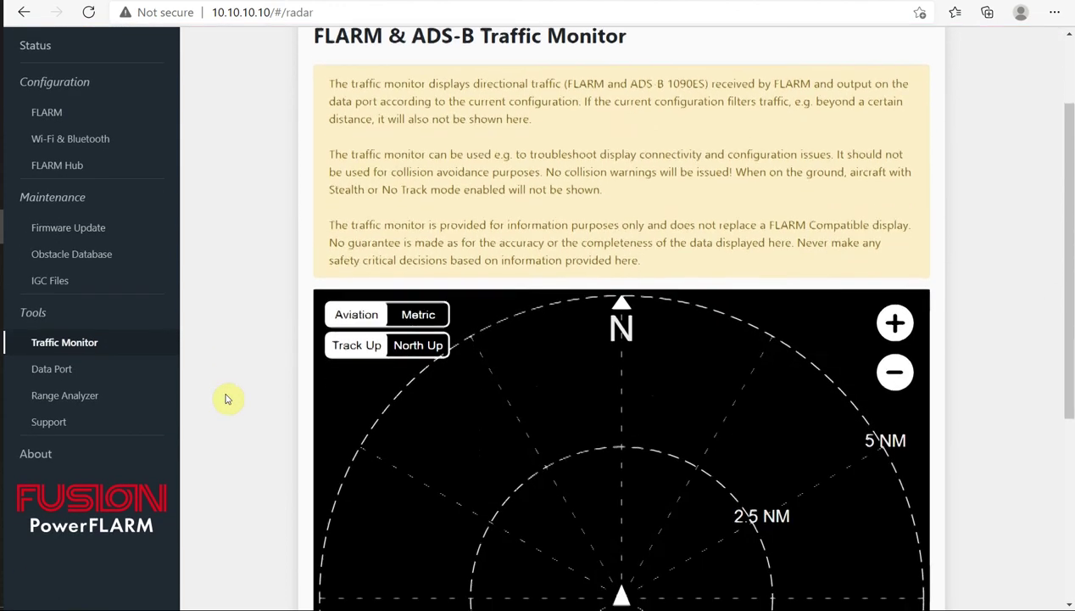
pyautogui.scroll(-2, 227, 399)
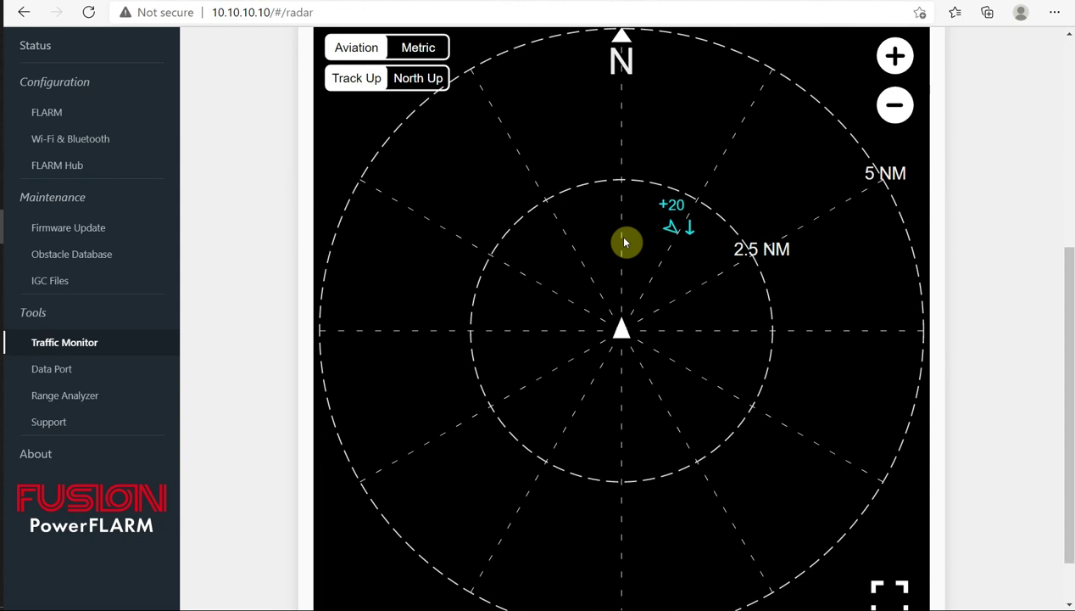
# Step: Connect to the FLARM data port and view its live output
pyautogui.click(53, 368)
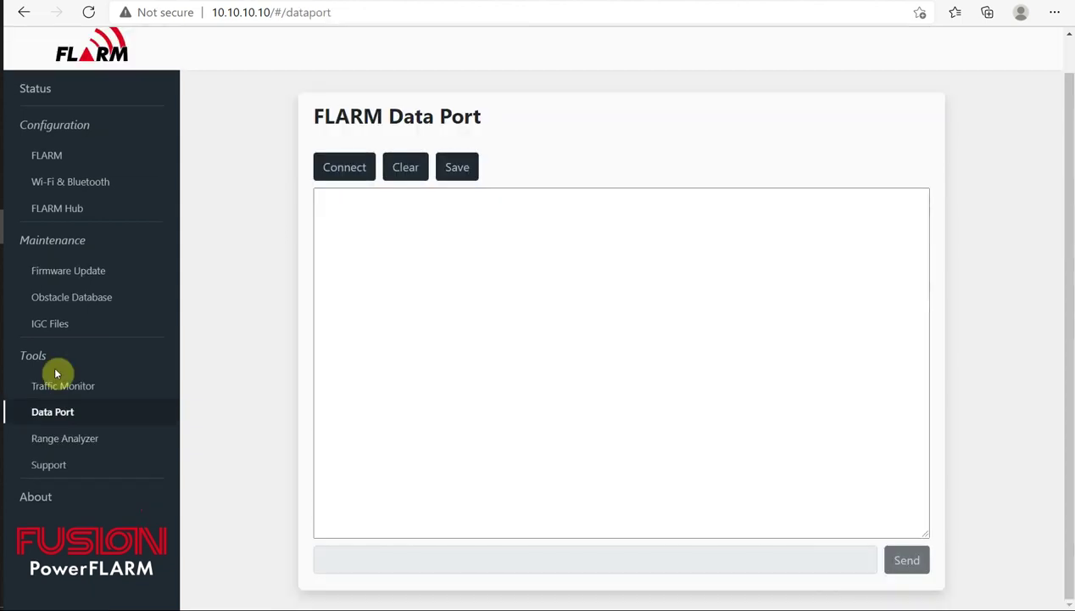
pyautogui.click(337, 173)
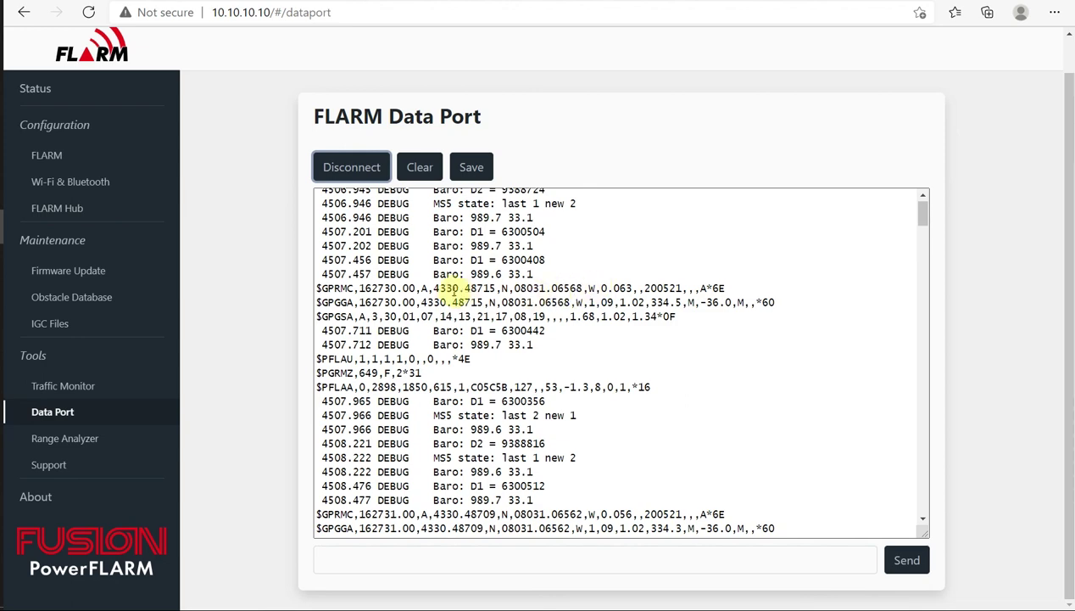
# Step: Review the CARP range analysis plot and the support package, restart and factory reset options
pyautogui.click(90, 438)
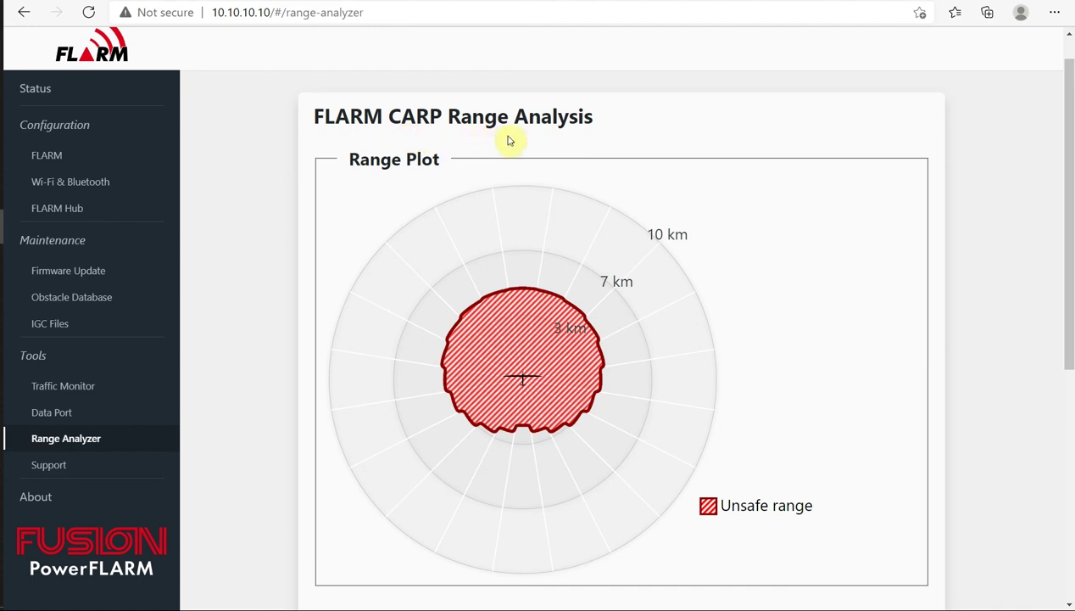
pyautogui.click(49, 466)
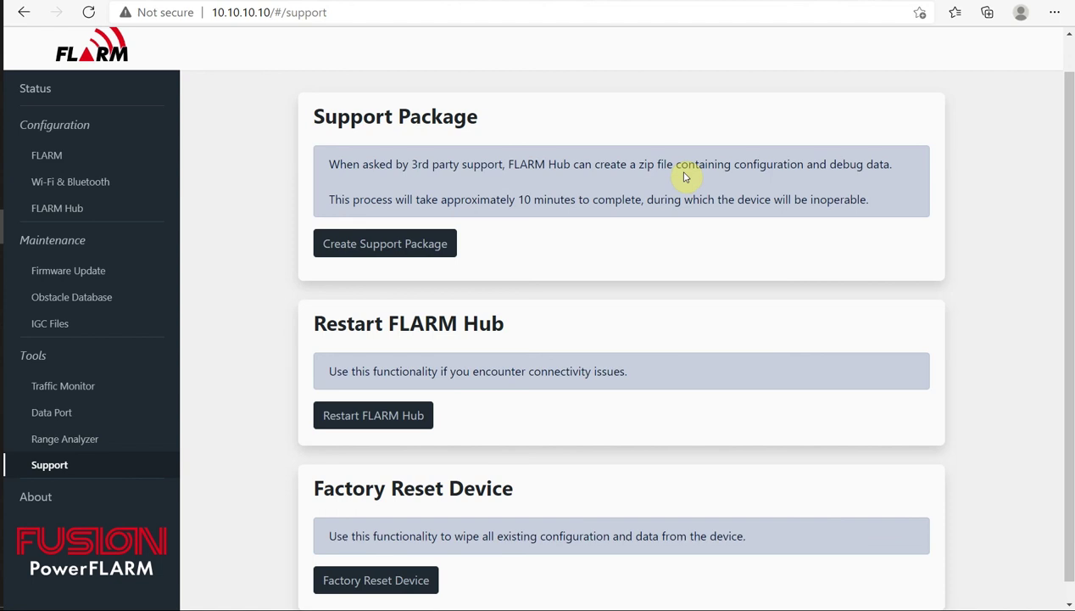
pyautogui.scroll(-1, 346, 428)
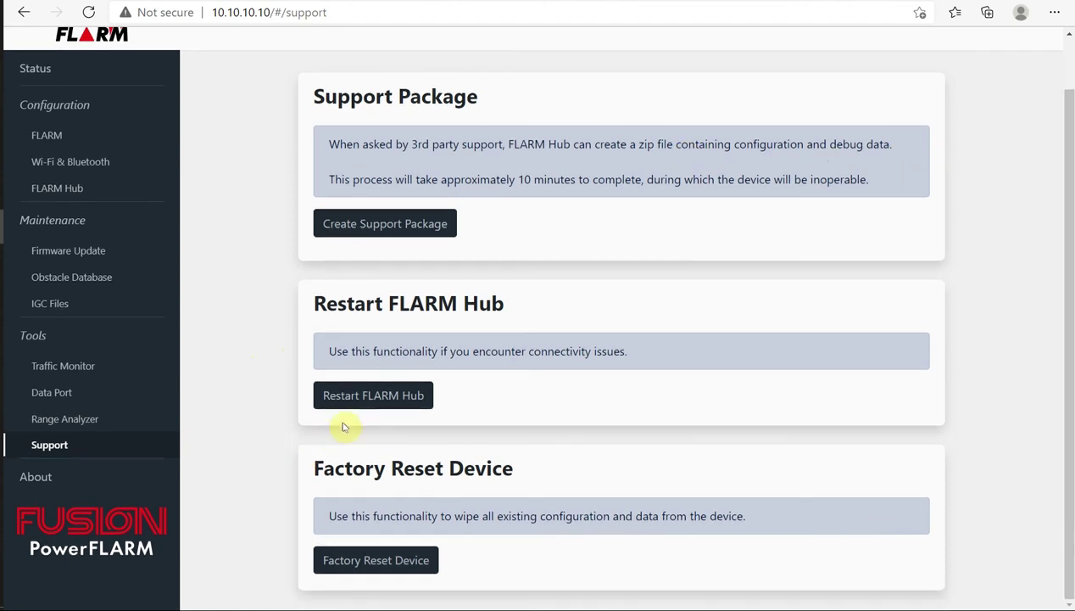